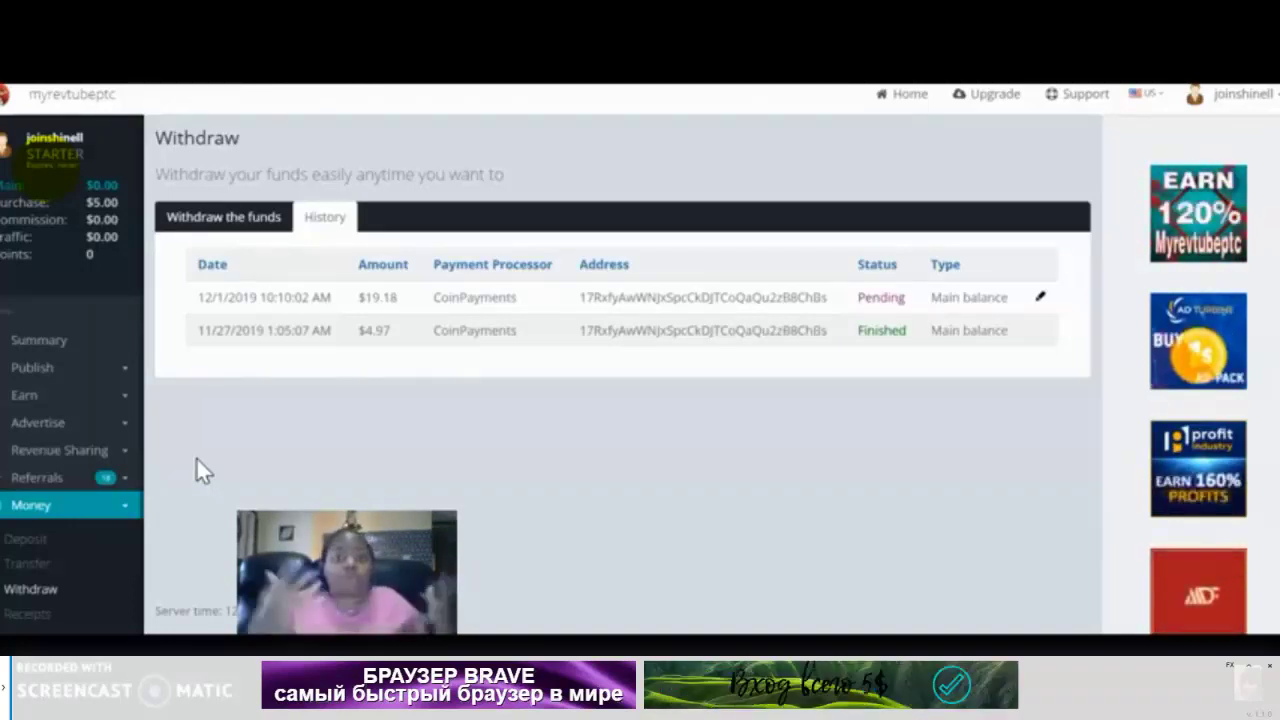
Pause the '#MyRevTubePtc ПЛАТИТ !!!' video at 8:25 on its payout history page
{"action": "left_click", "coordinate": [196, 457]}
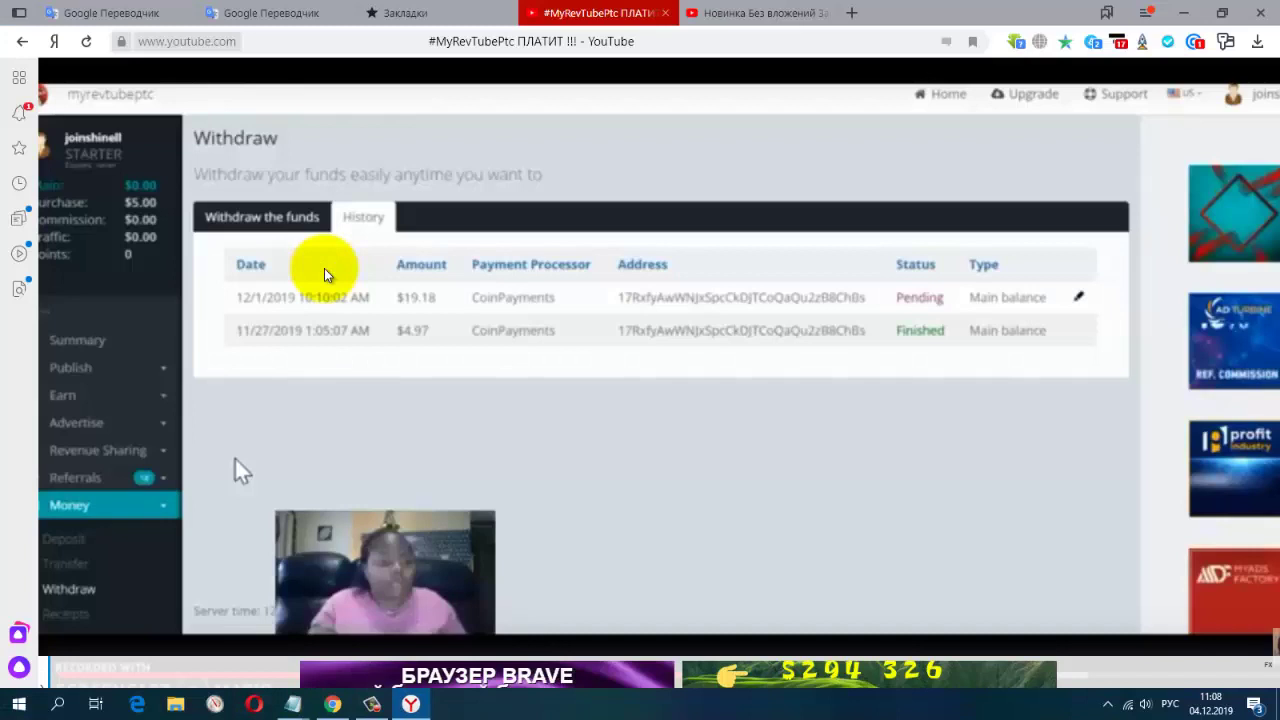
Exit fullscreen video and switch to the Chrome window with the myrevtubeptc dashboard
{"action": "key", "text": "Escape"}
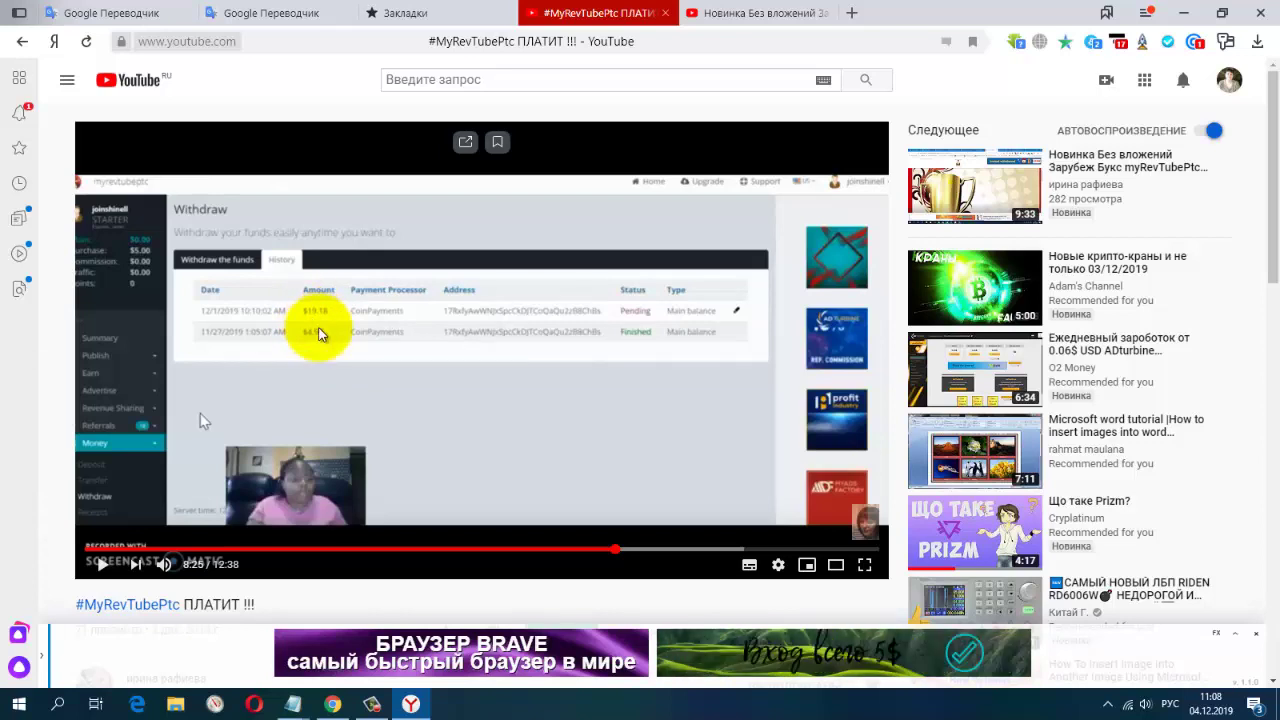
{"action": "left_click", "coordinate": [333, 704]}
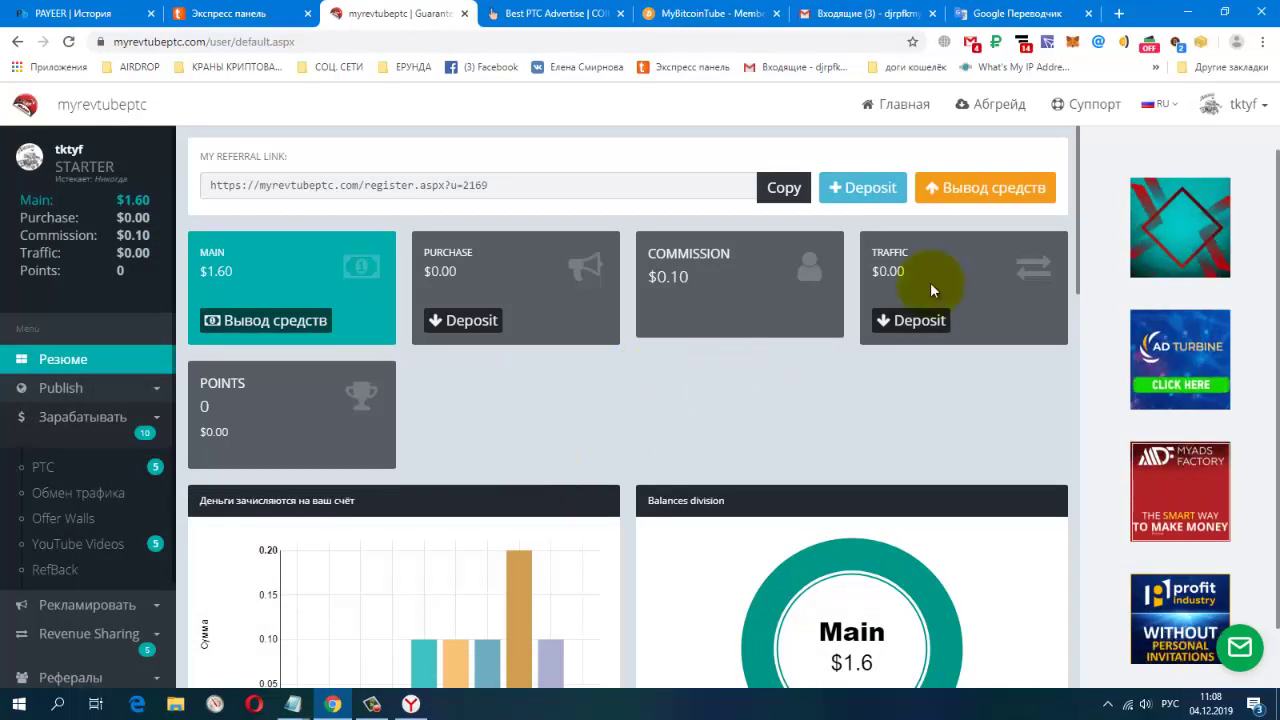
Open Вывод средств, highlight the $1.60 Main balance and list the PerfectMoney/Payeer/CoinPayments processors
{"action": "left_click", "coordinate": [965, 195]}
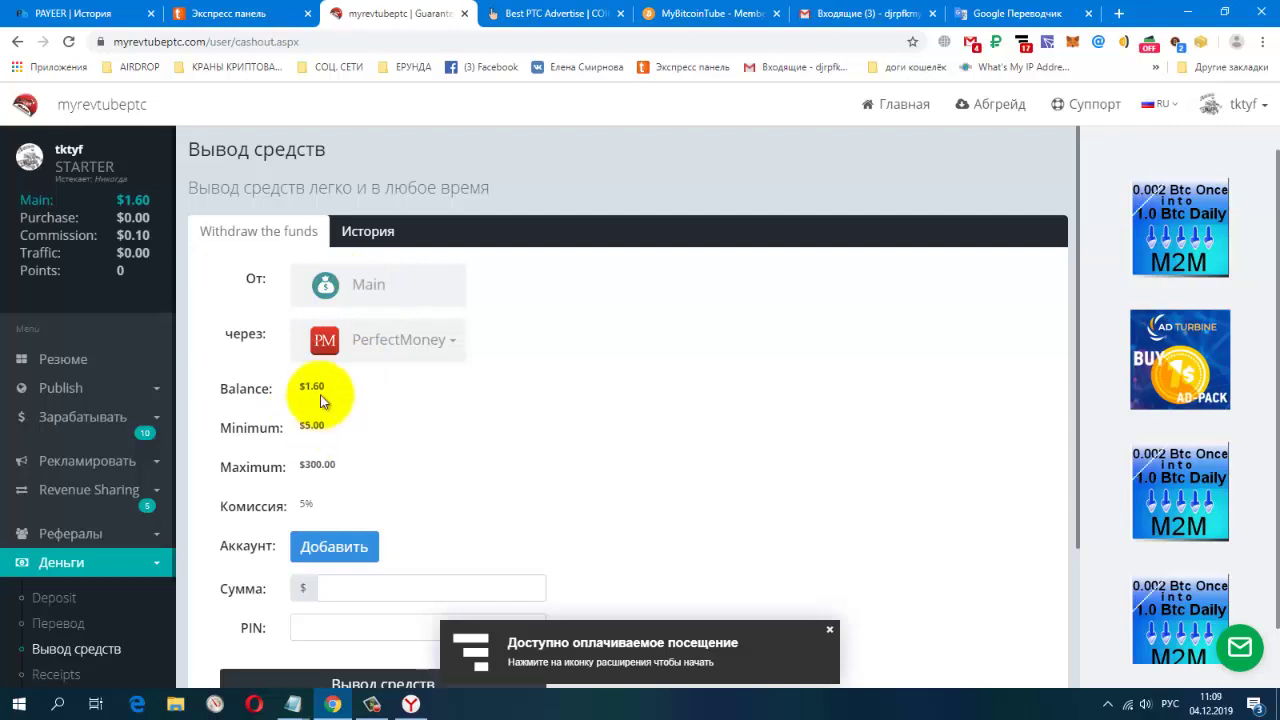
{"action": "left_click_drag", "start_coordinate": [298, 390], "coordinate": [328, 390]}
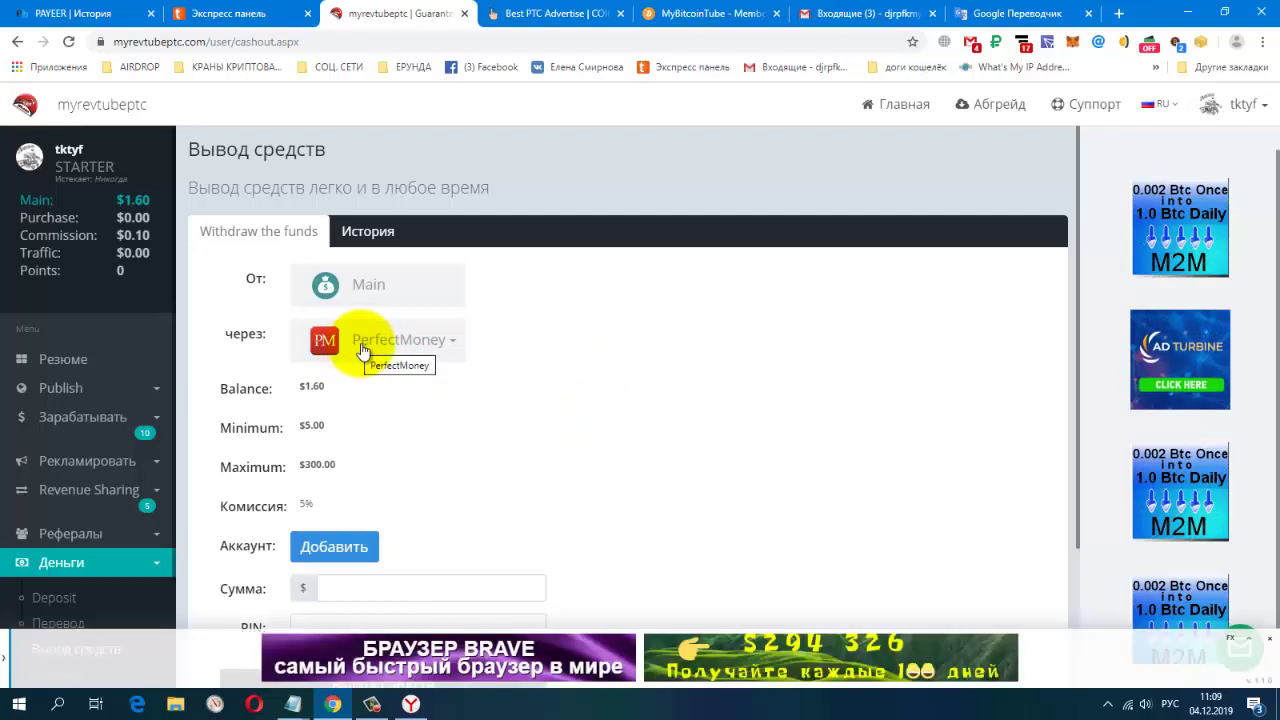
{"action": "left_click", "coordinate": [449, 345]}
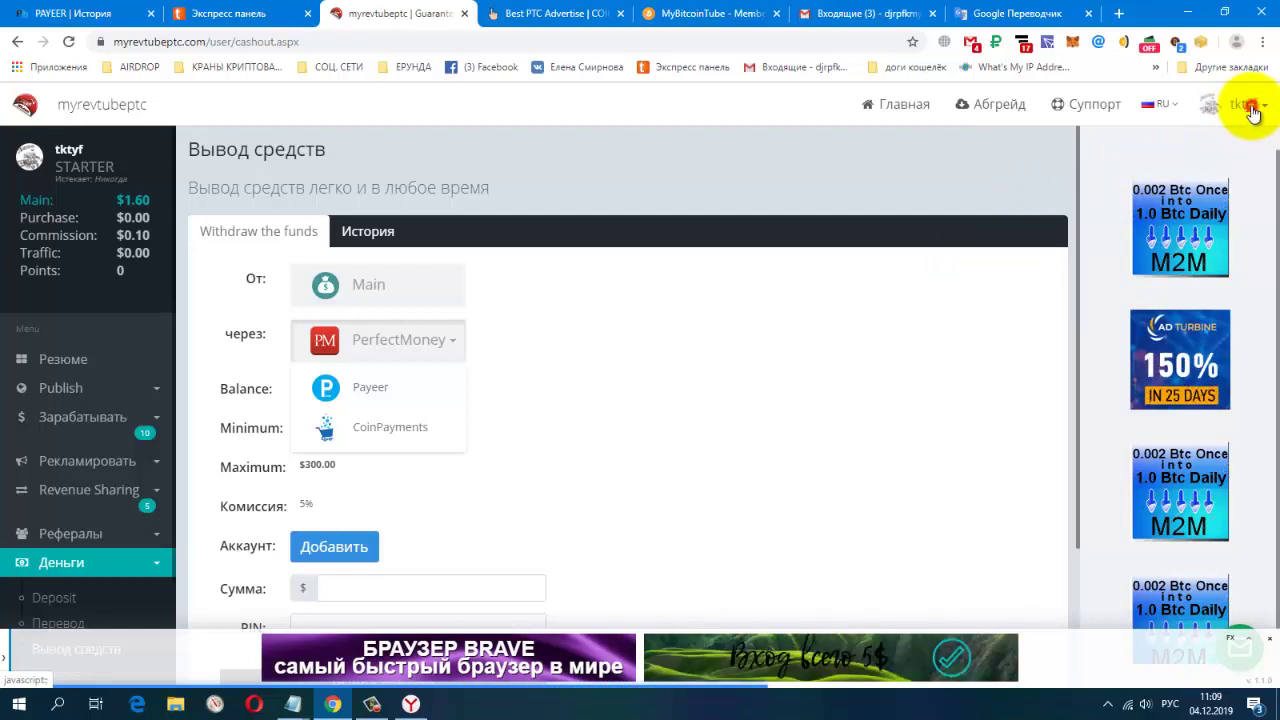
{"action": "left_click", "coordinate": [1250, 106]}
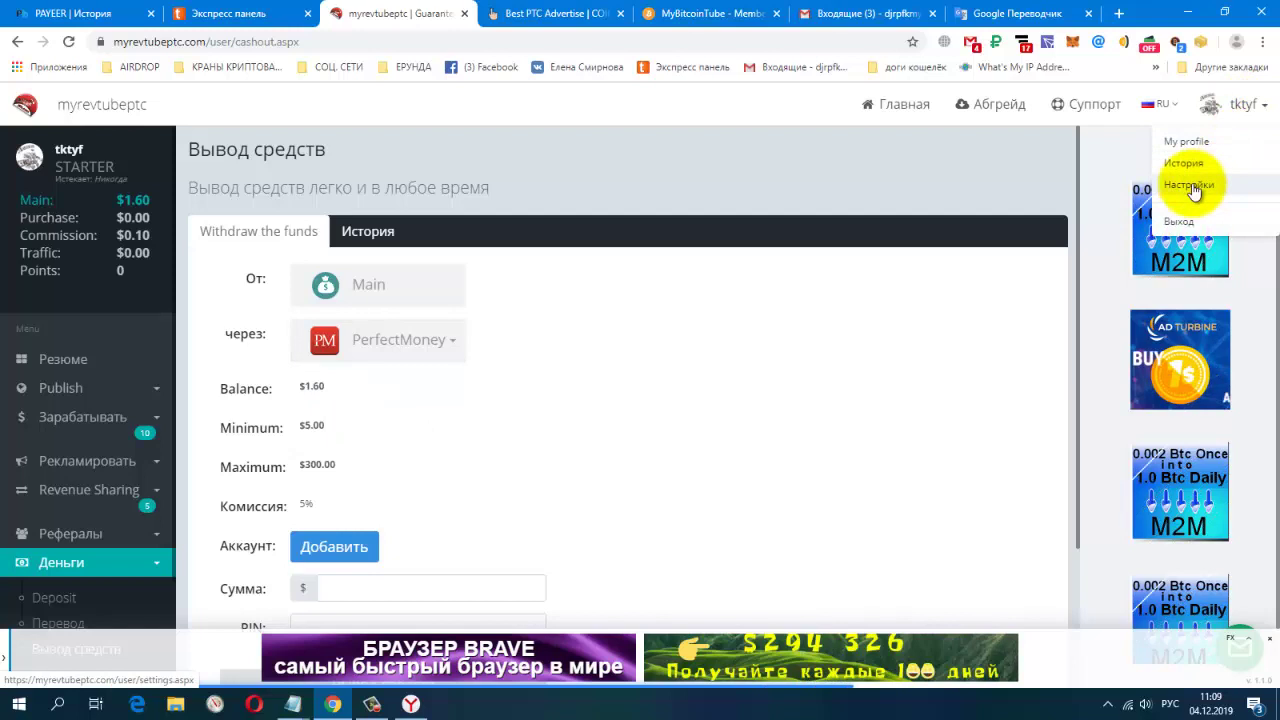
Go to account Настройки and open the Оплата payment tab
{"action": "left_click", "coordinate": [1193, 188]}
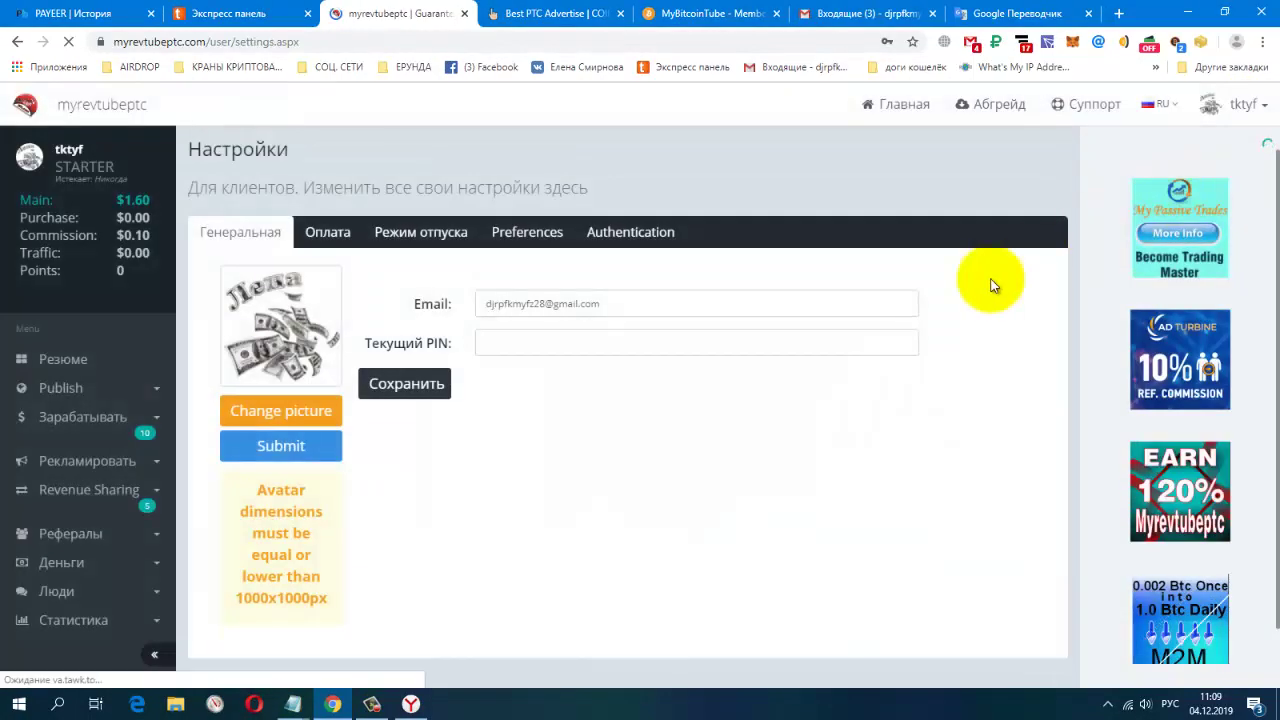
{"action": "left_click", "coordinate": [333, 236]}
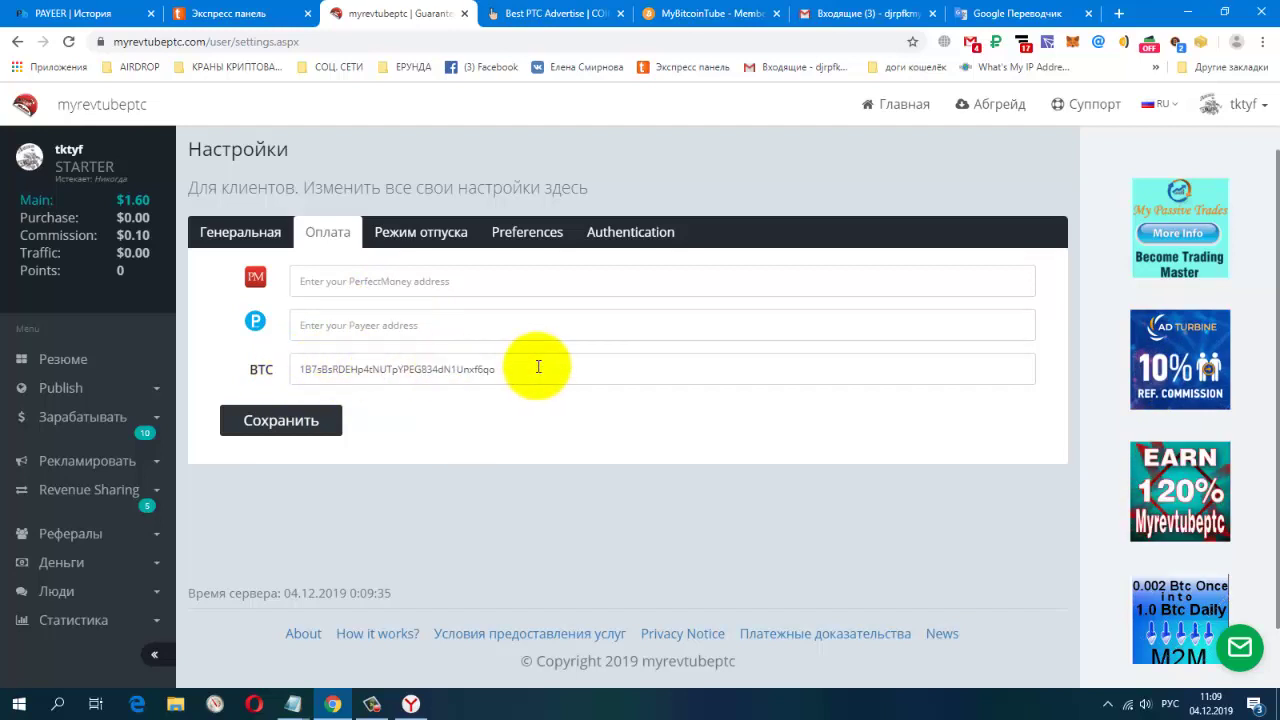
Switch the keyboard input to English for typing in the Payeer address field
{"action": "left_click", "coordinate": [358, 325]}
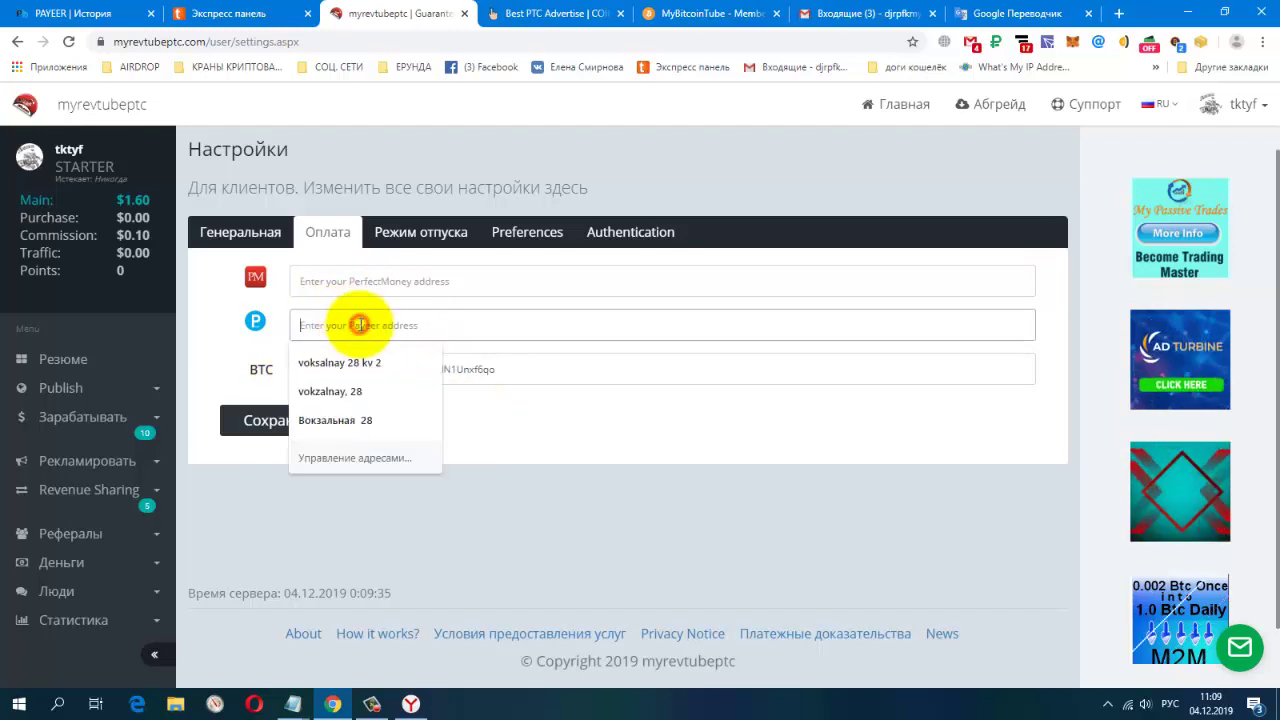
{"action": "left_click", "coordinate": [531, 445]}
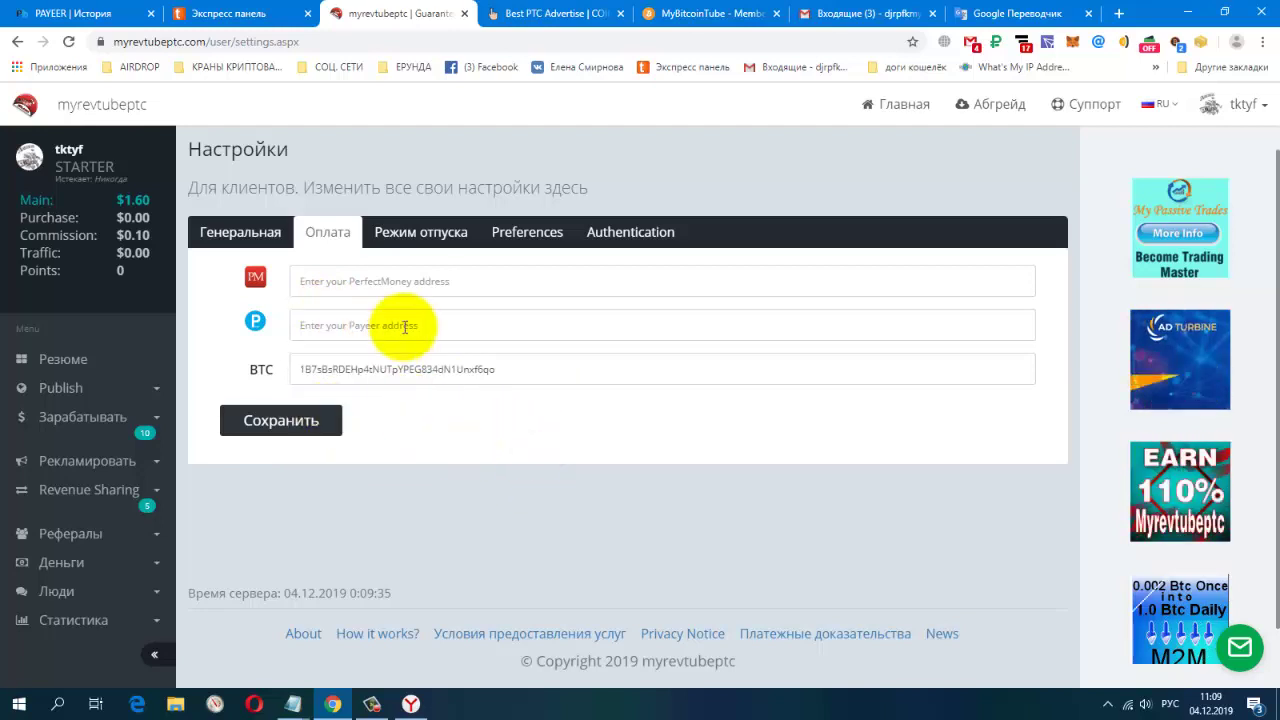
{"action": "left_click", "coordinate": [1168, 704]}
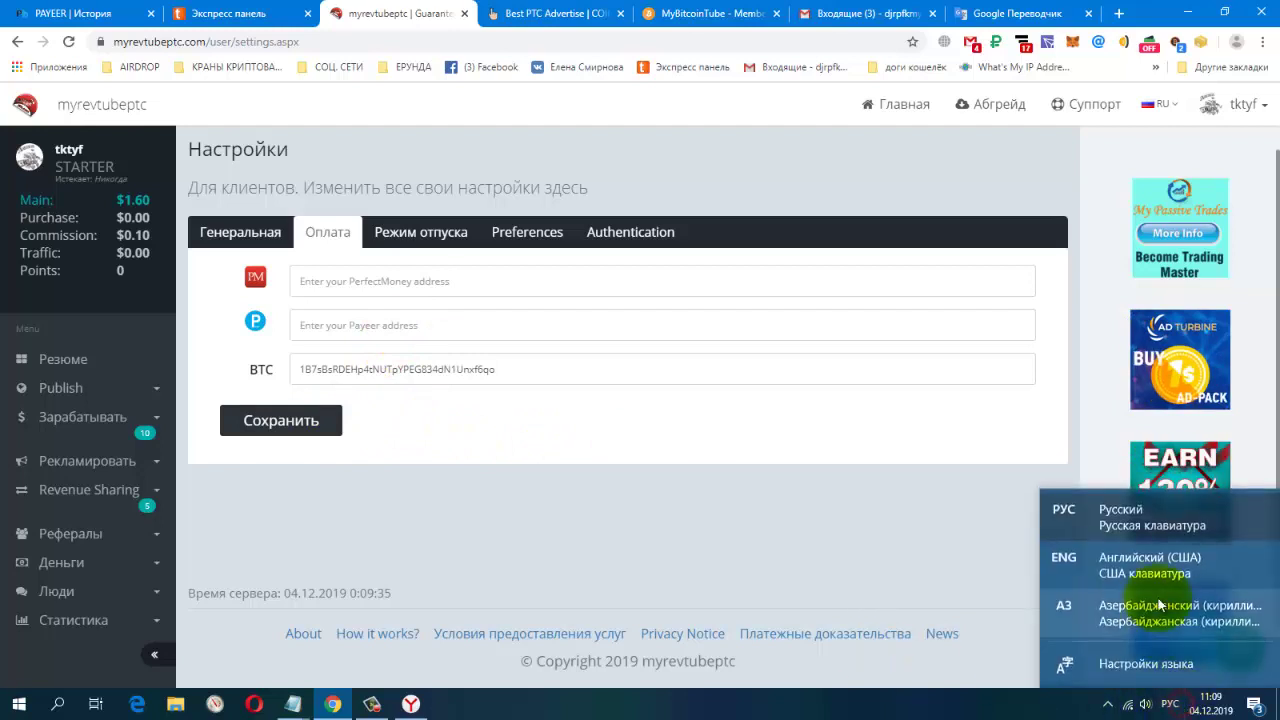
{"action": "left_click", "coordinate": [1157, 566]}
{"action": "left_click", "coordinate": [508, 325]}
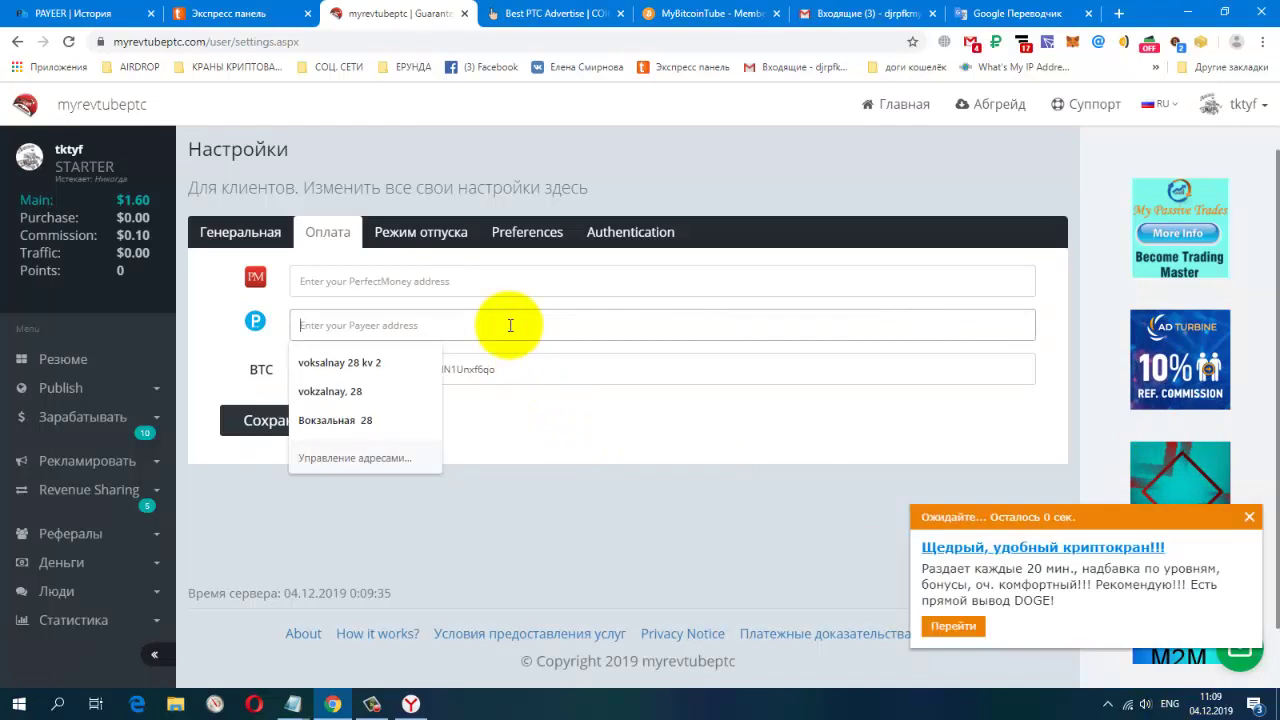
{"action": "type", "text": "P"}
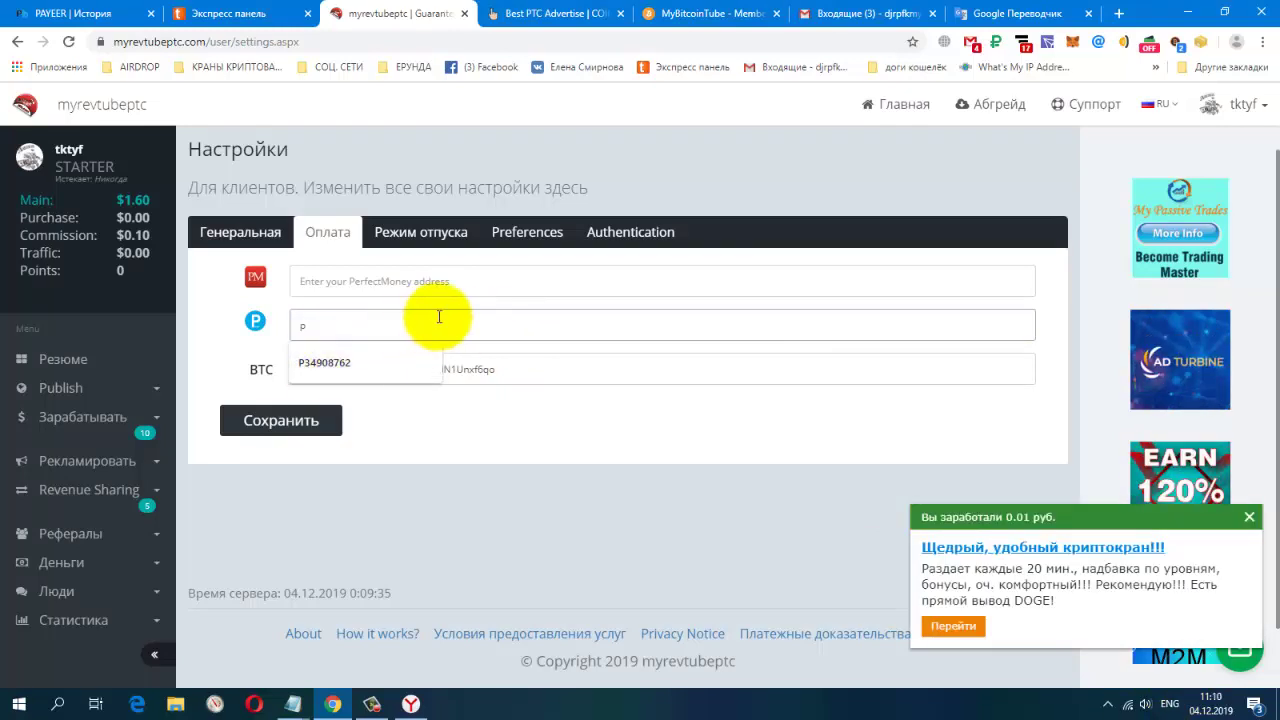
{"action": "key", "text": "BackSpace"}
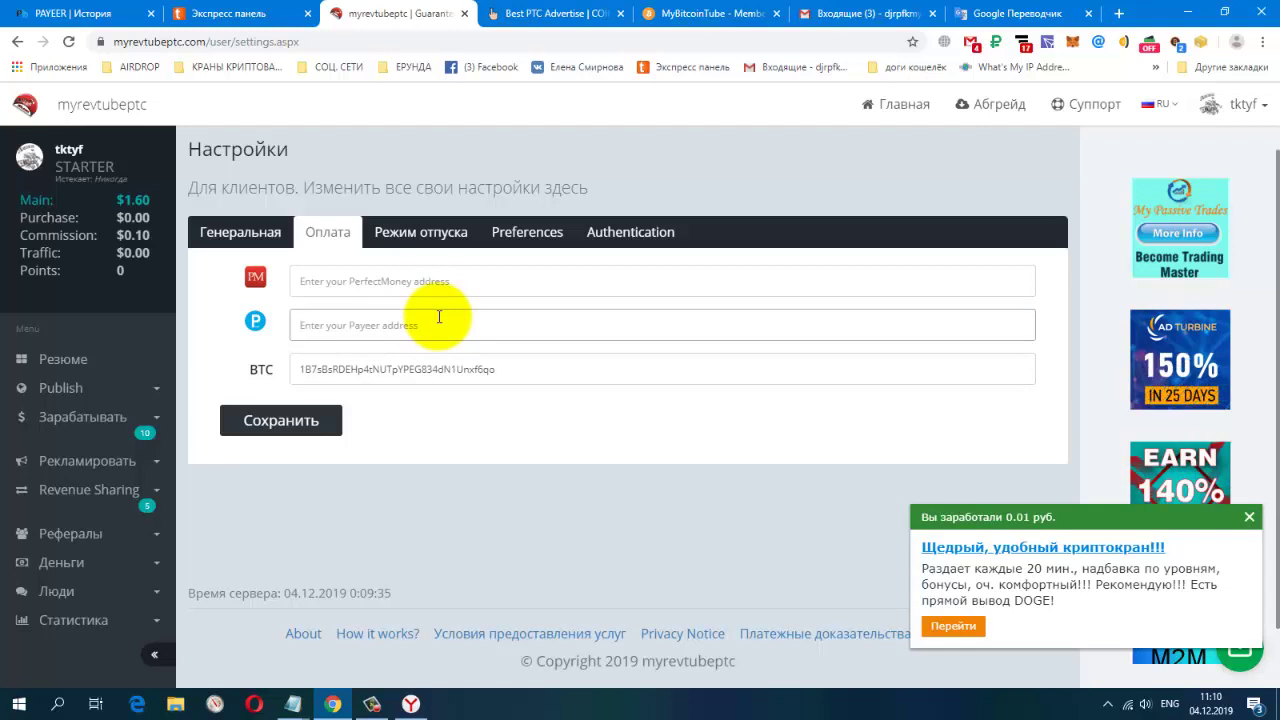
Enter the Payeer wallet number, delete the BTC address and submit with Сохранить
{"action": "left_click", "coordinate": [439, 316]}
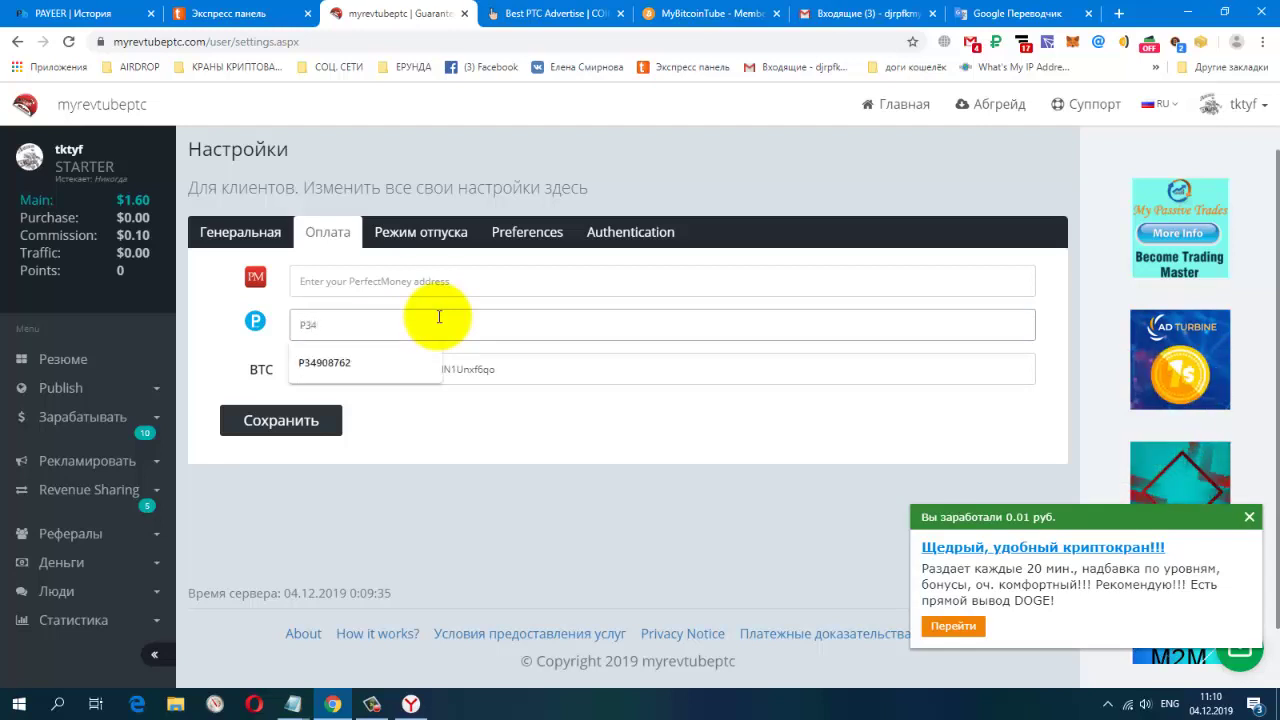
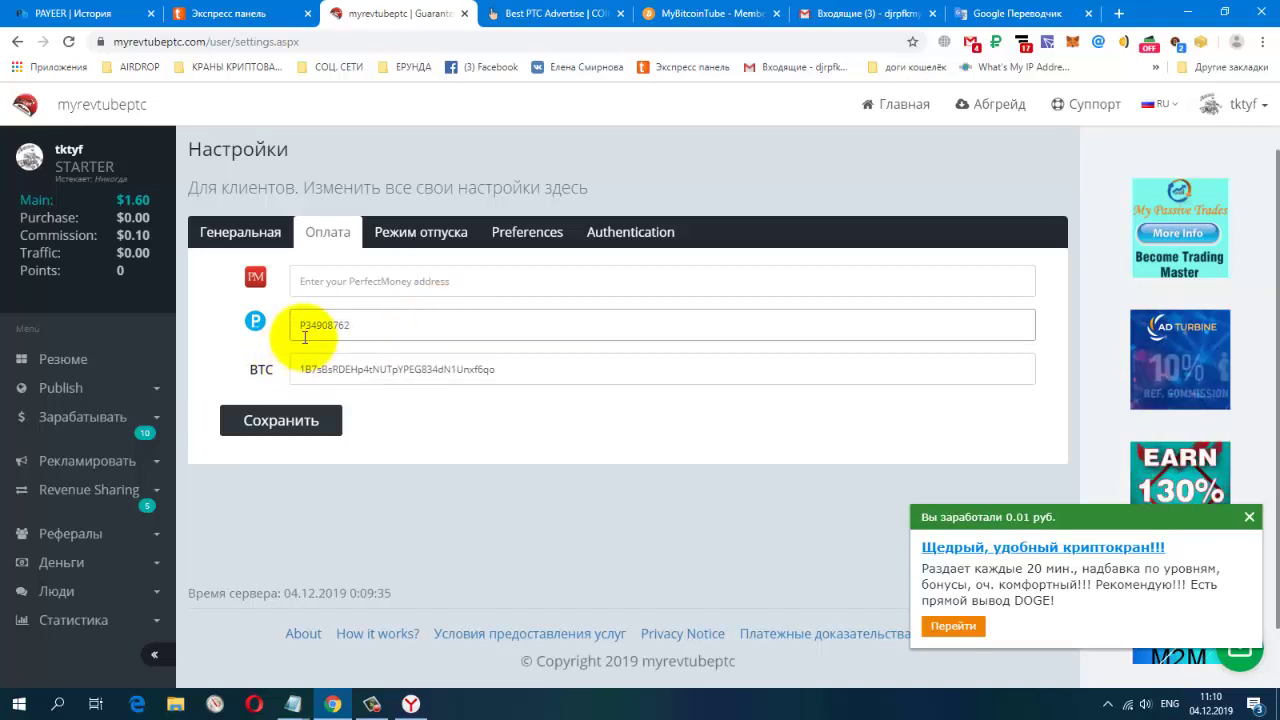
{"action": "left_click_drag", "start_coordinate": [305, 369], "coordinate": [555, 360]}
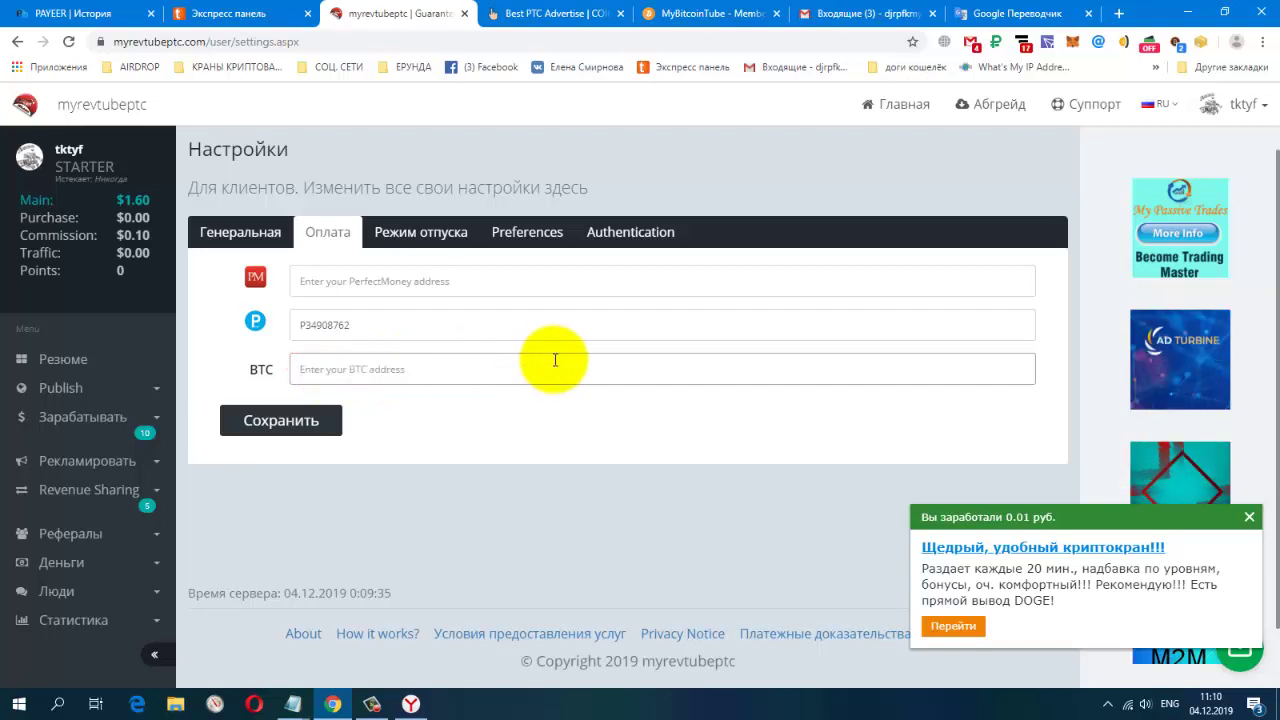
{"action": "left_click", "coordinate": [281, 423]}
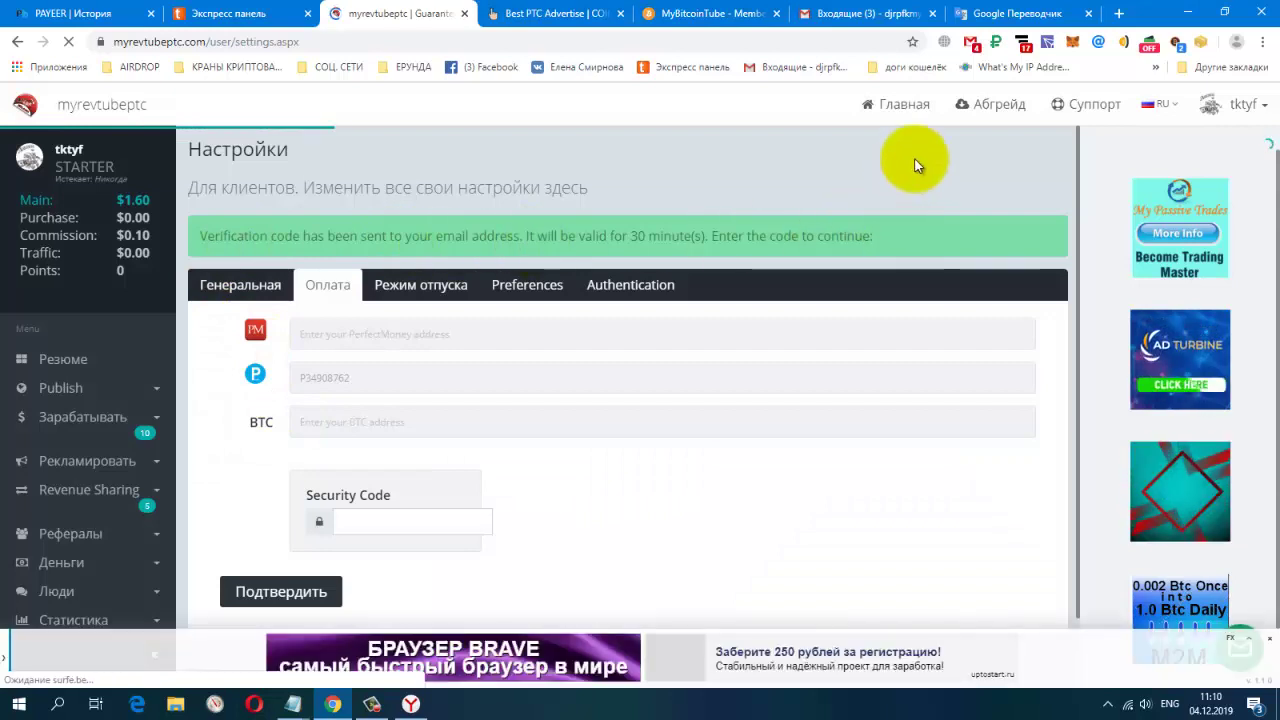
Translate the page into Russian and review the 30-minute emailed verification-code notice
{"action": "right_click", "coordinate": [915, 163]}
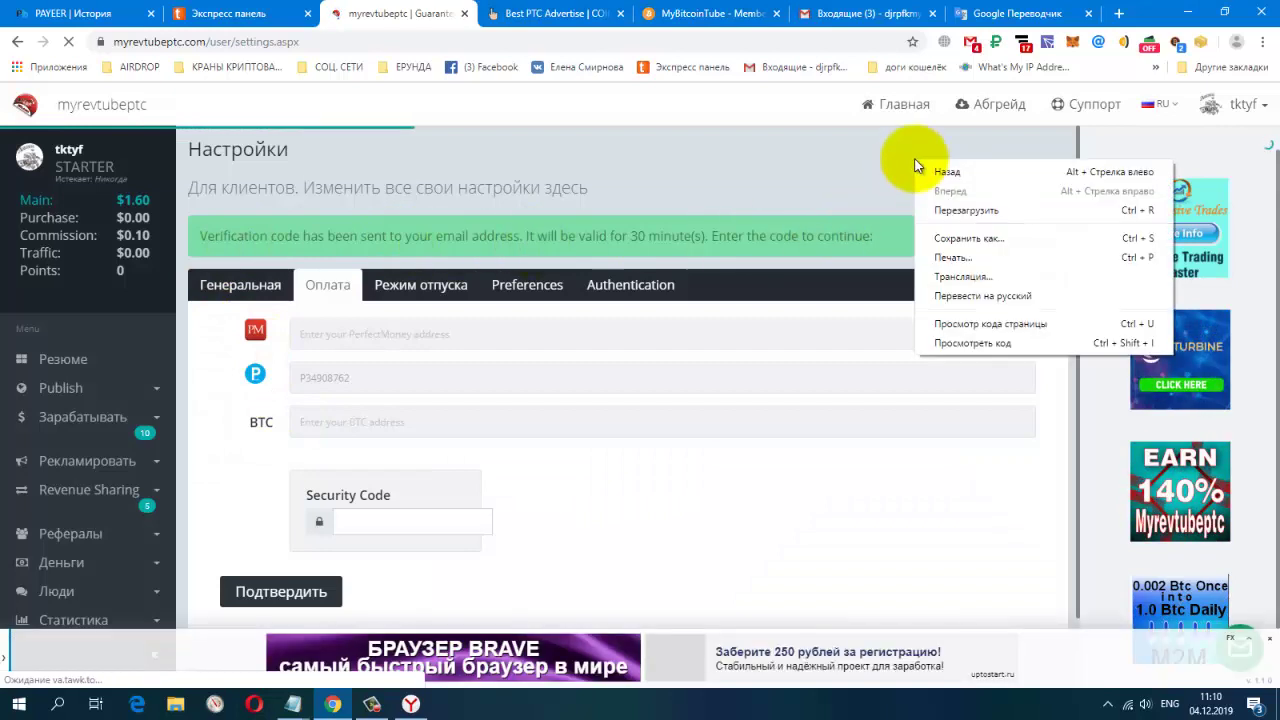
{"action": "left_click", "coordinate": [940, 296]}
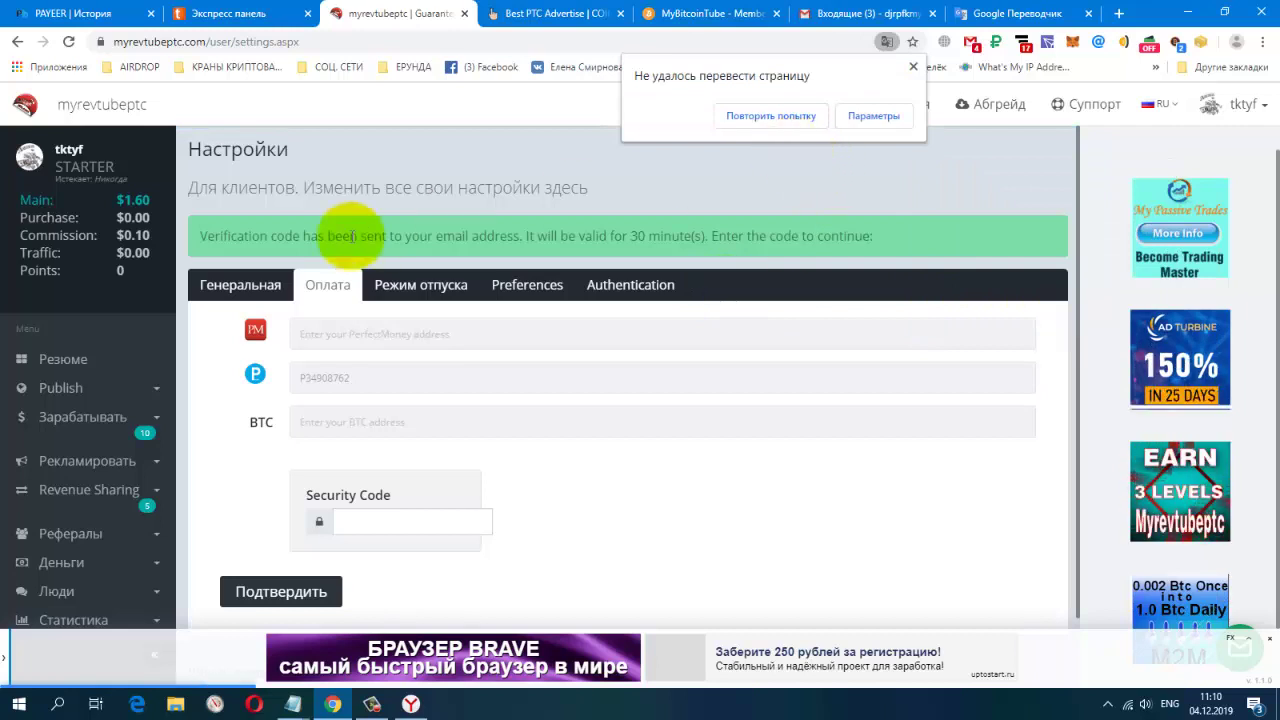
{"action": "left_click_drag", "start_coordinate": [198, 240], "coordinate": [896, 244]}
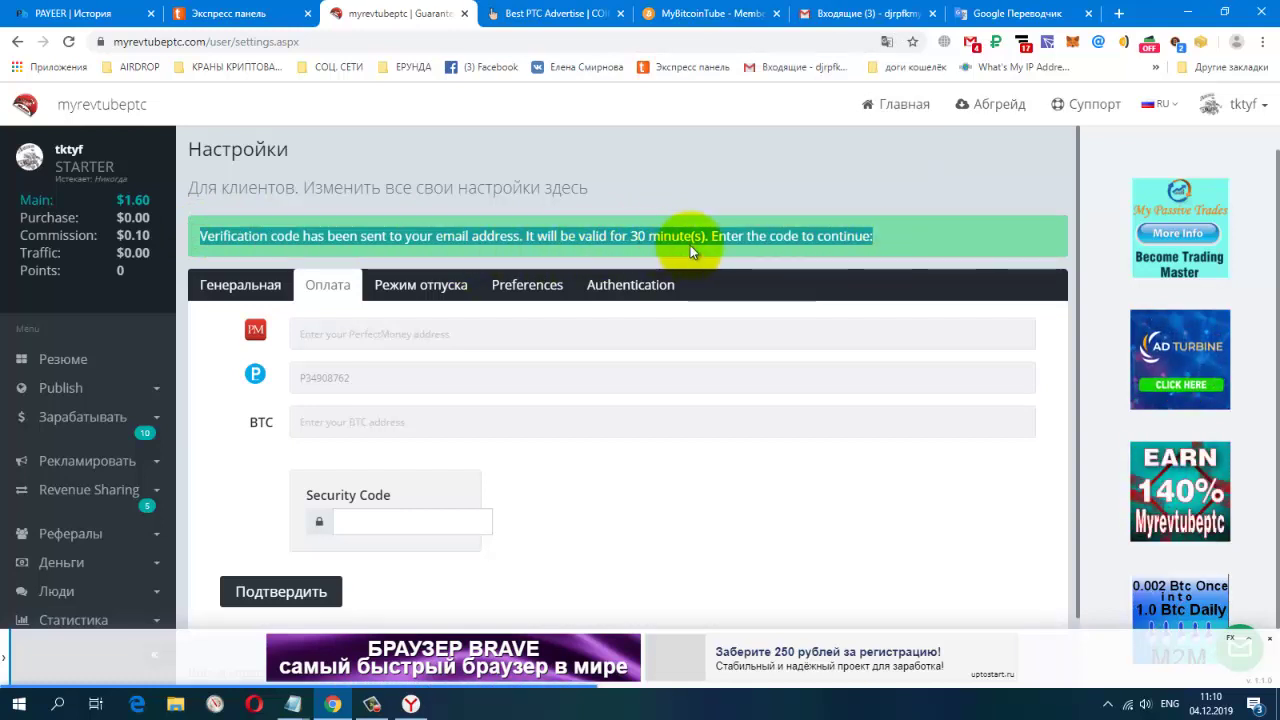
{"action": "left_click", "coordinate": [697, 155]}
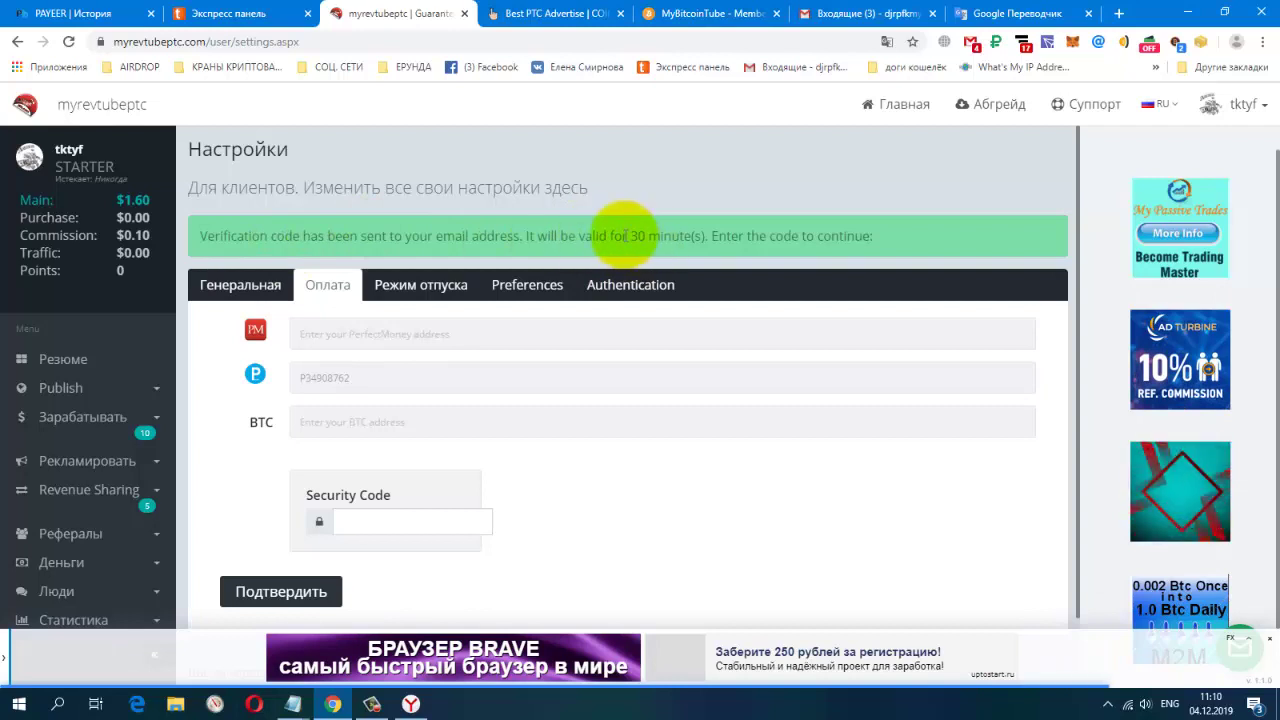
{"action": "left_click", "coordinate": [371, 704]}
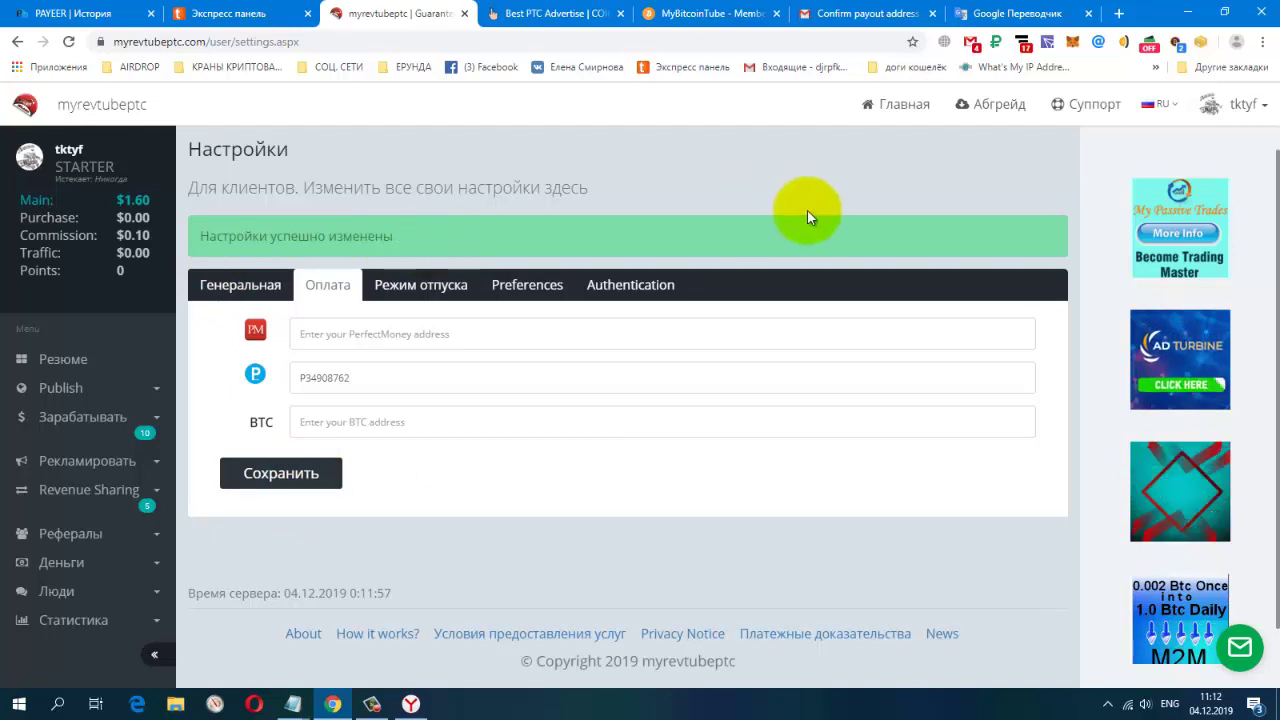
Select Payeer on the withdrawal form, check the prefilled wallet account, then return to Резюме
{"action": "left_click", "coordinate": [55, 370]}
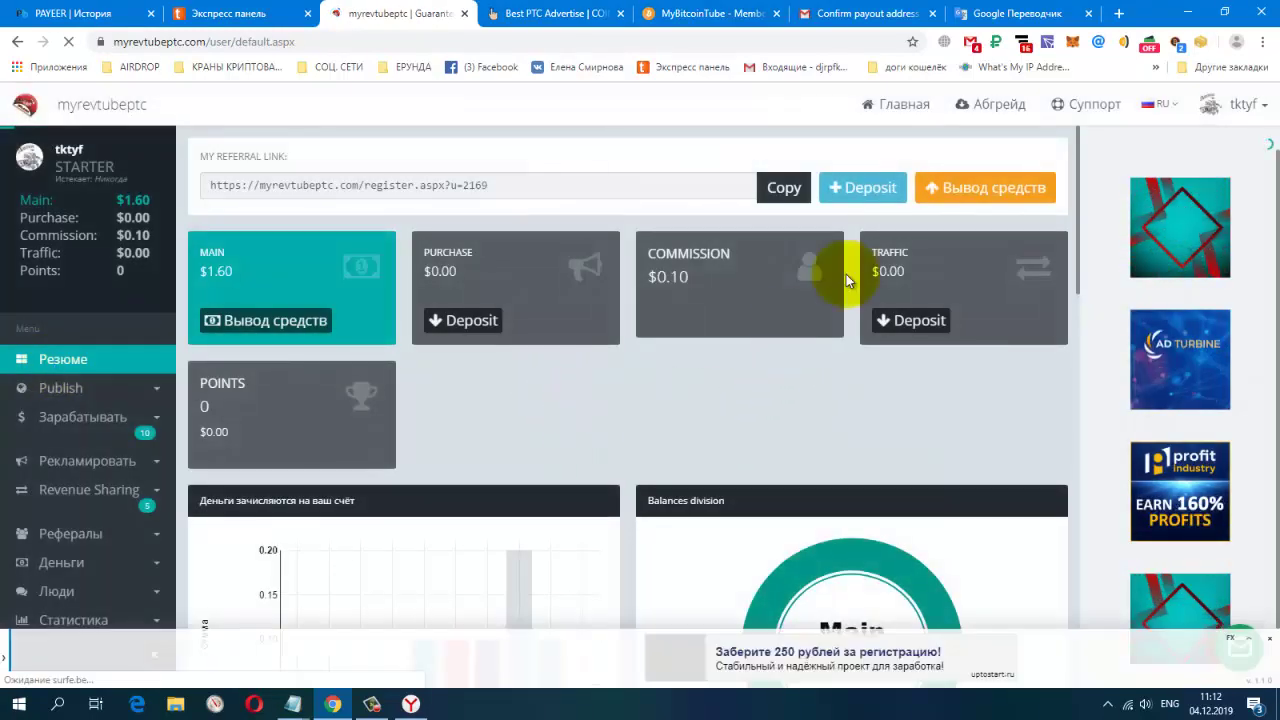
{"action": "left_click", "coordinate": [1001, 188]}
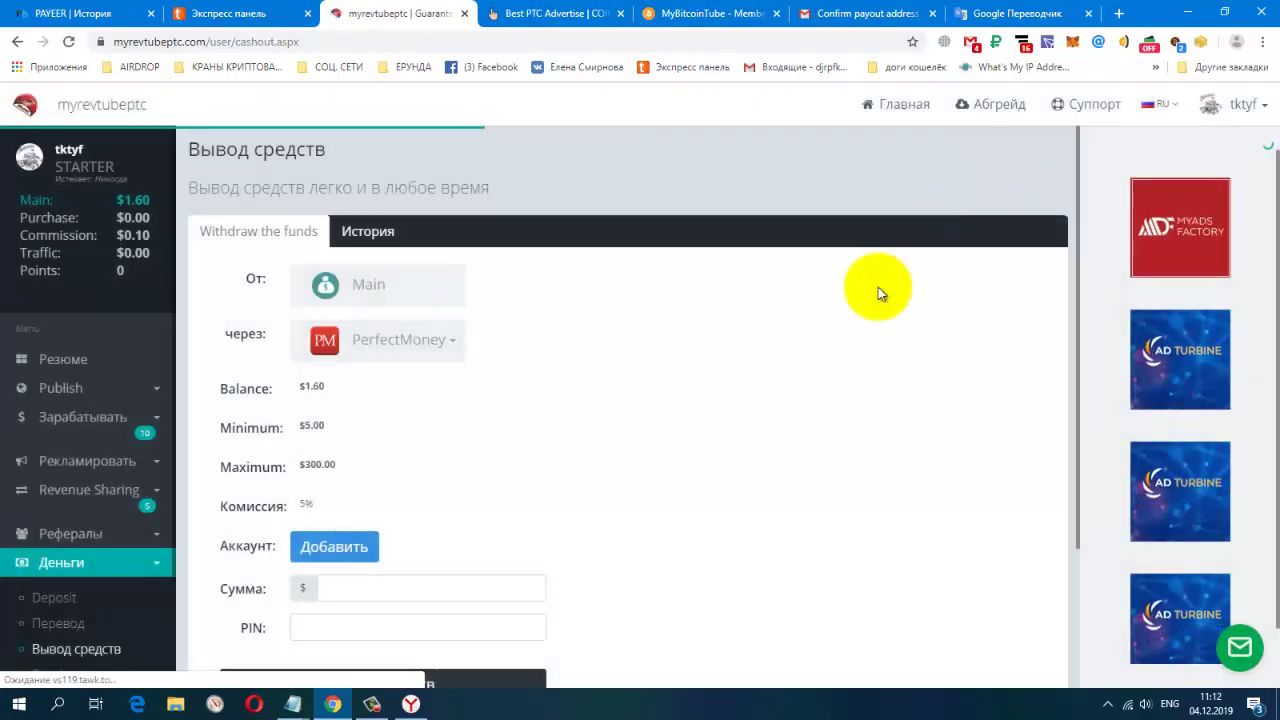
{"action": "left_click", "coordinate": [443, 350]}
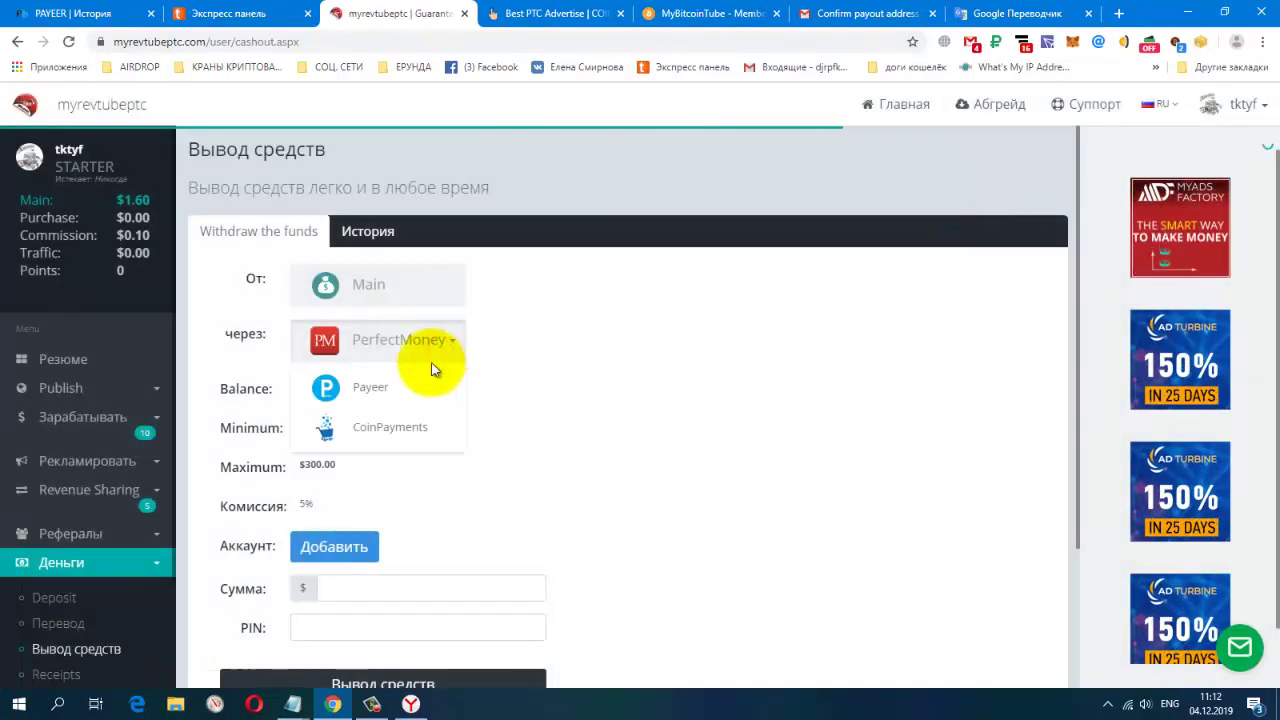
{"action": "left_click", "coordinate": [419, 388]}
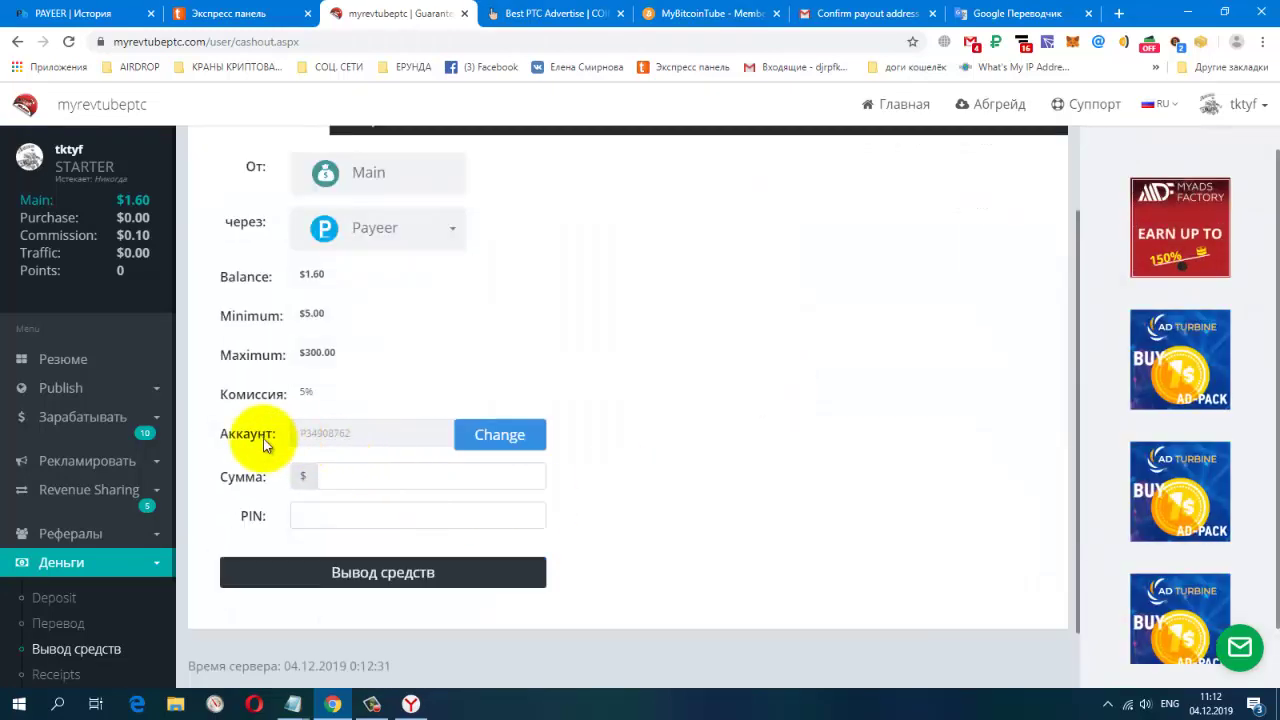
{"action": "left_click", "coordinate": [343, 434]}
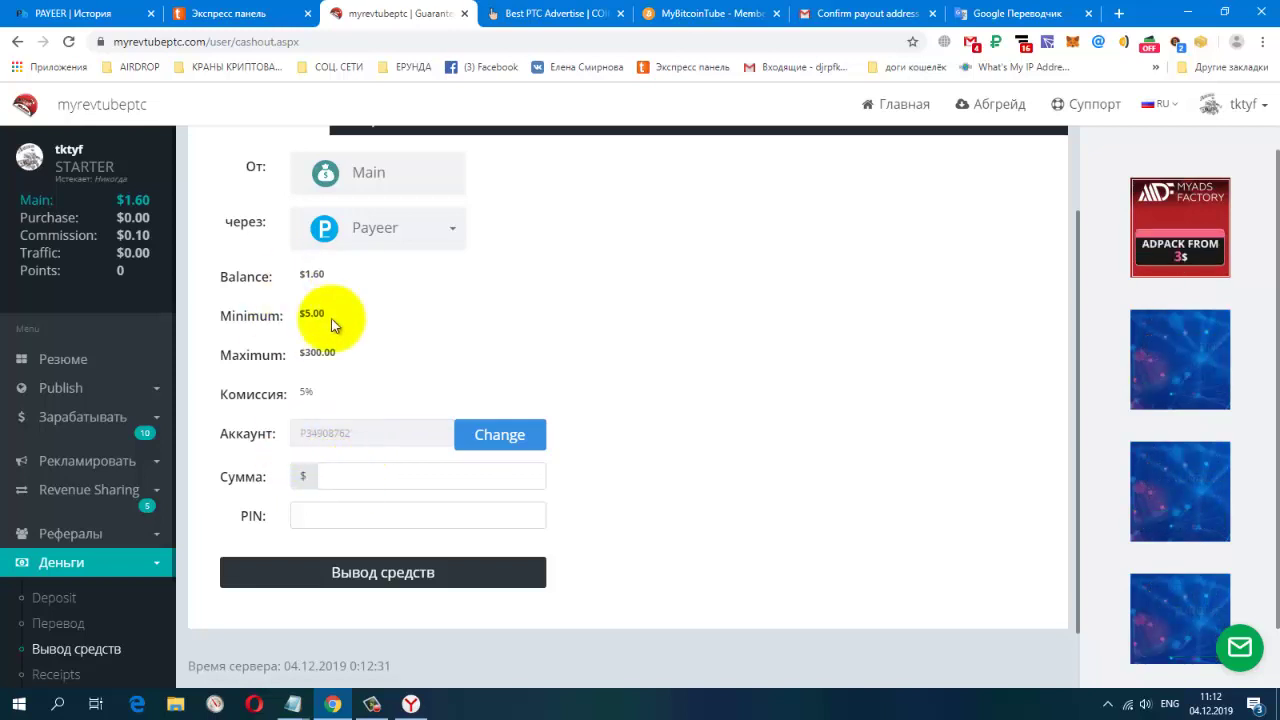
{"action": "left_click", "coordinate": [350, 474]}
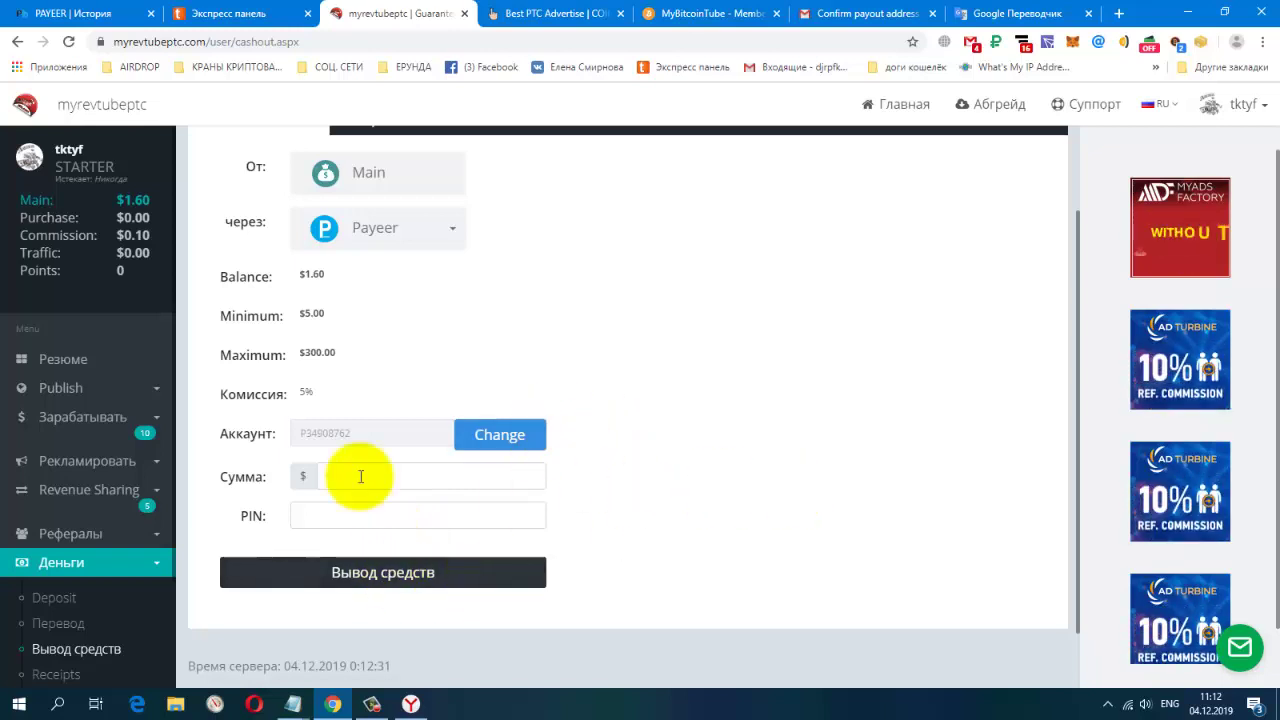
{"action": "left_click", "coordinate": [62, 368]}
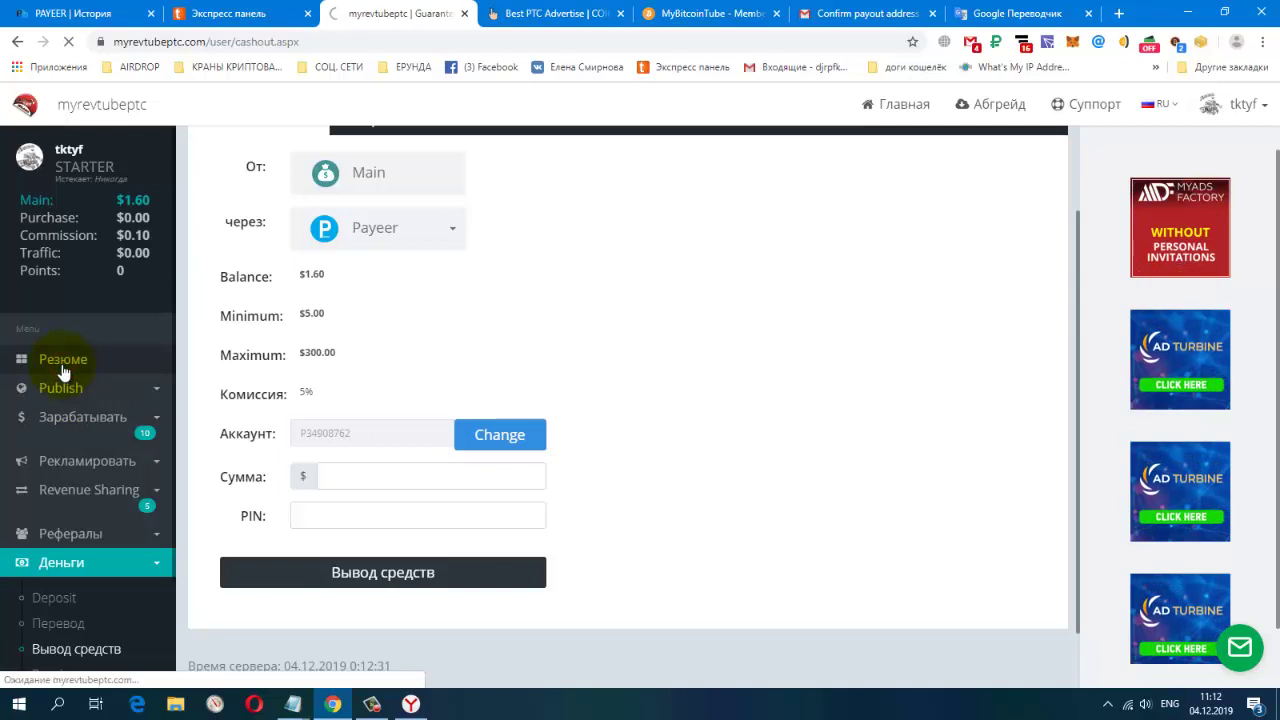